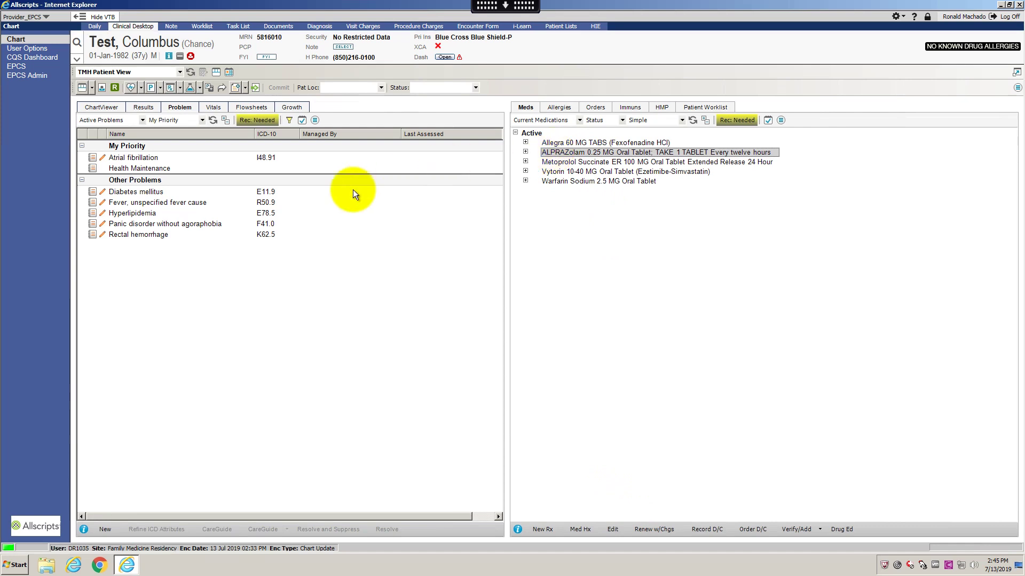
# - Renew the ALPRAZolam 0.25 MG Oral Tablet prescription with its existing details, and commit the pending order by saving the encounter and continuing
pyautogui.moveTo(607, 158)
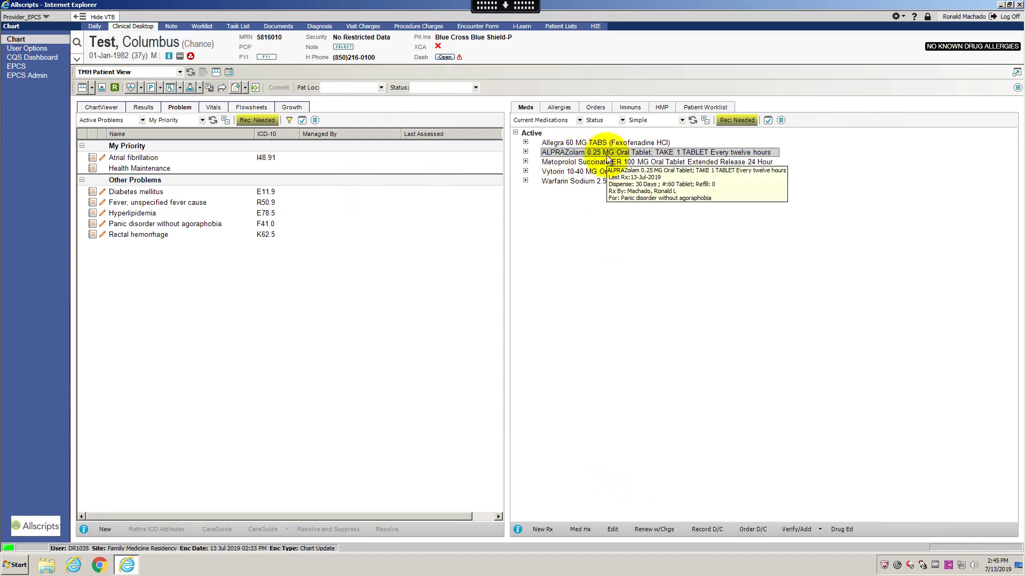
pyautogui.click(648, 531)
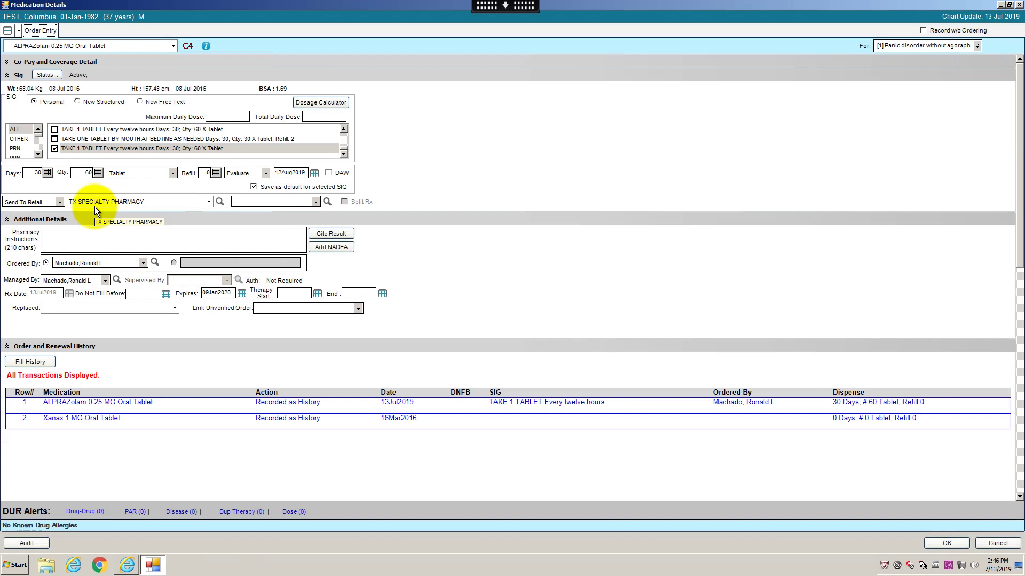
pyautogui.click(938, 541)
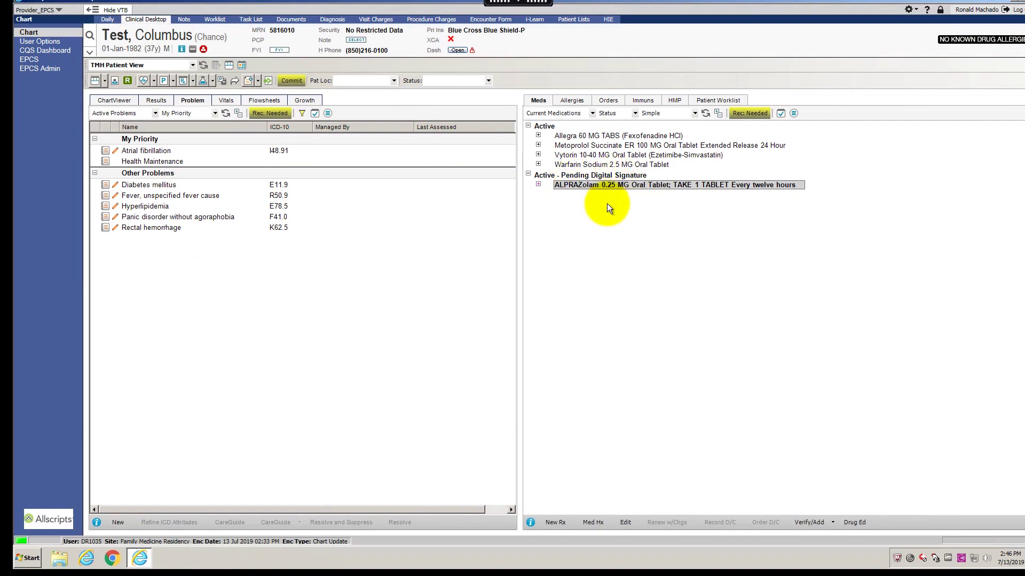
pyautogui.moveTo(600, 209)
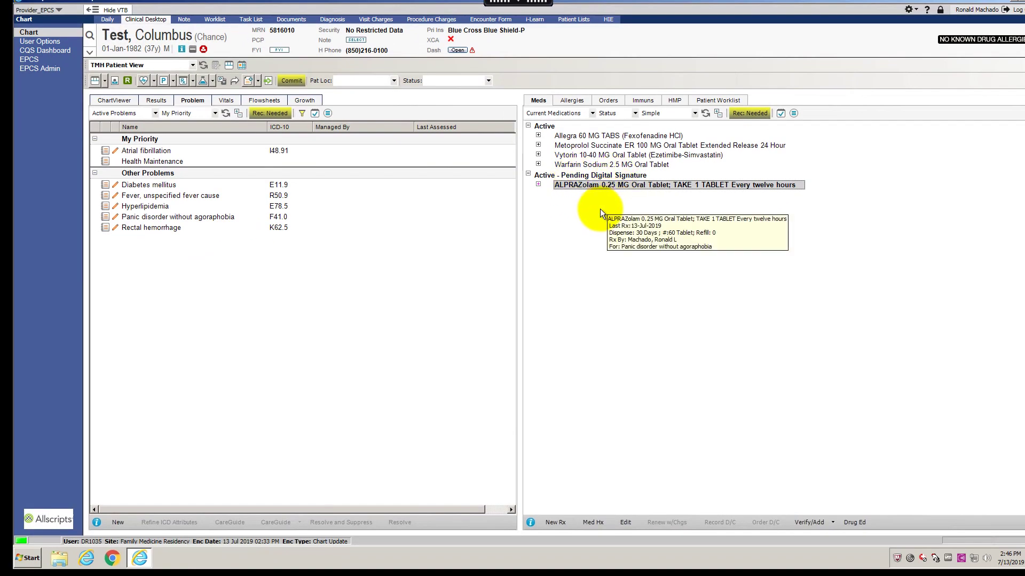
pyautogui.click(287, 80)
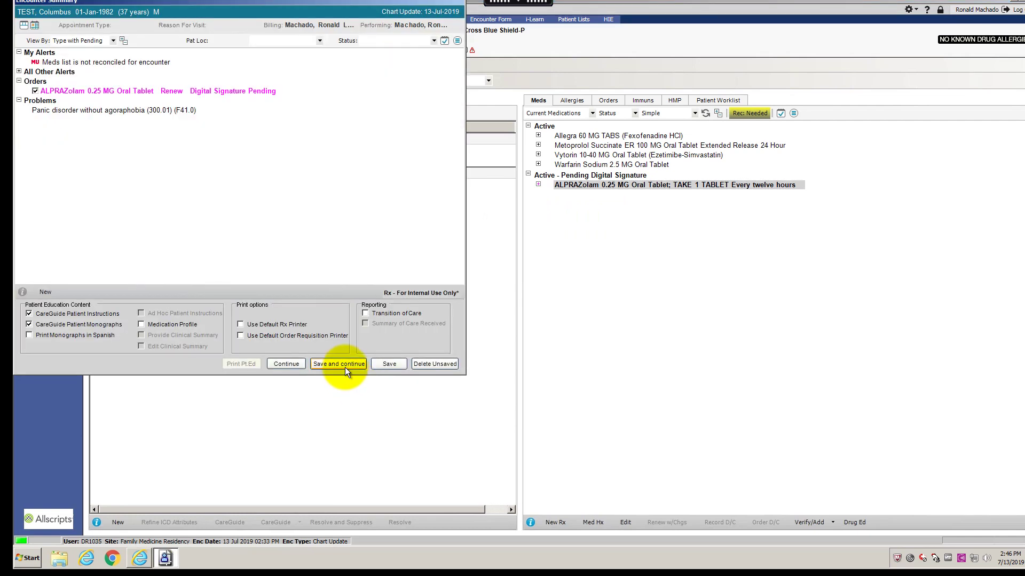
pyautogui.click(345, 367)
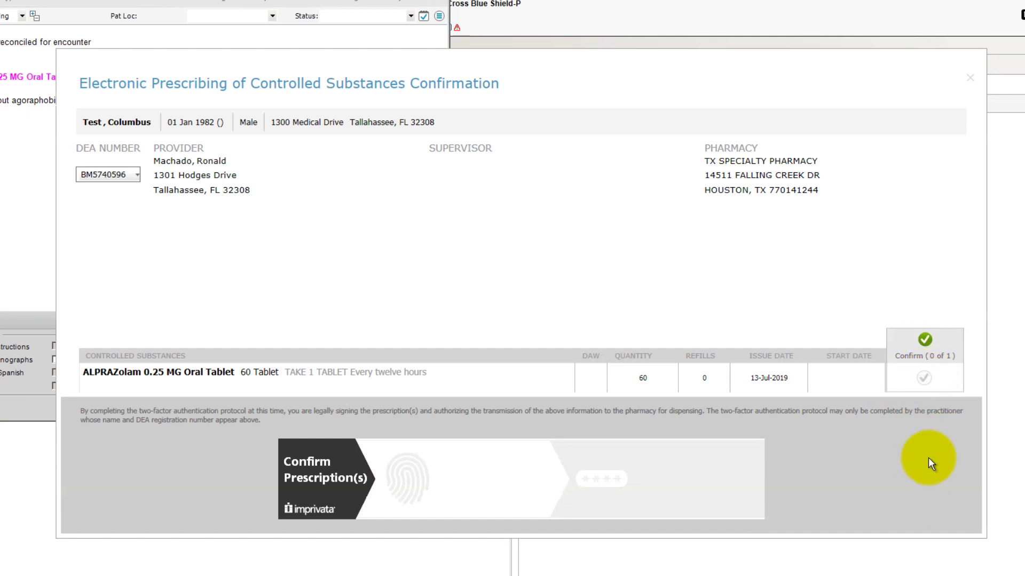
# - Confirm the ALPRAZolam controlled-substance prescription and submit the provider's network password to sign it
pyautogui.click(925, 338)
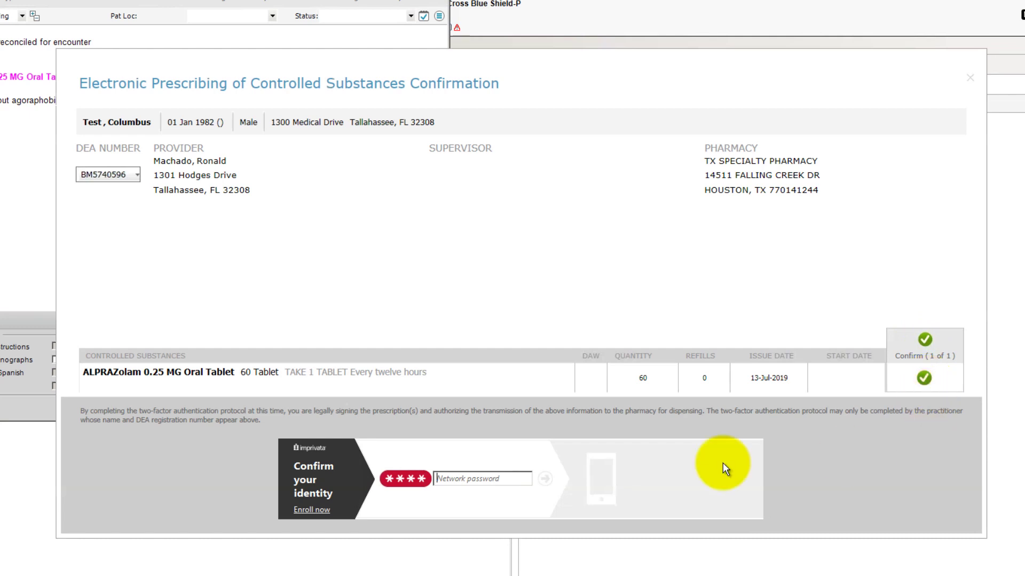
pyautogui.click(473, 479)
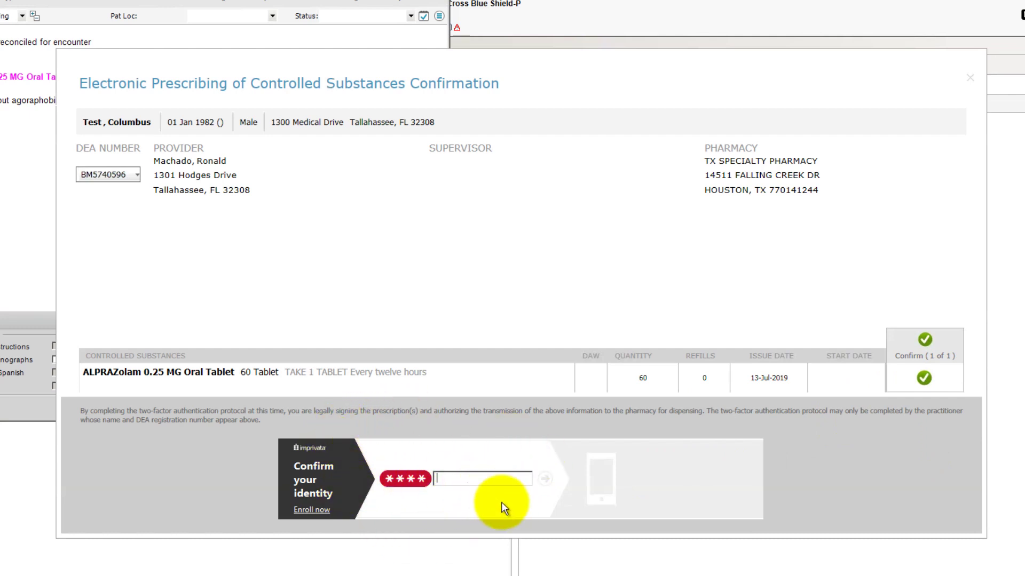
pyautogui.write('********')
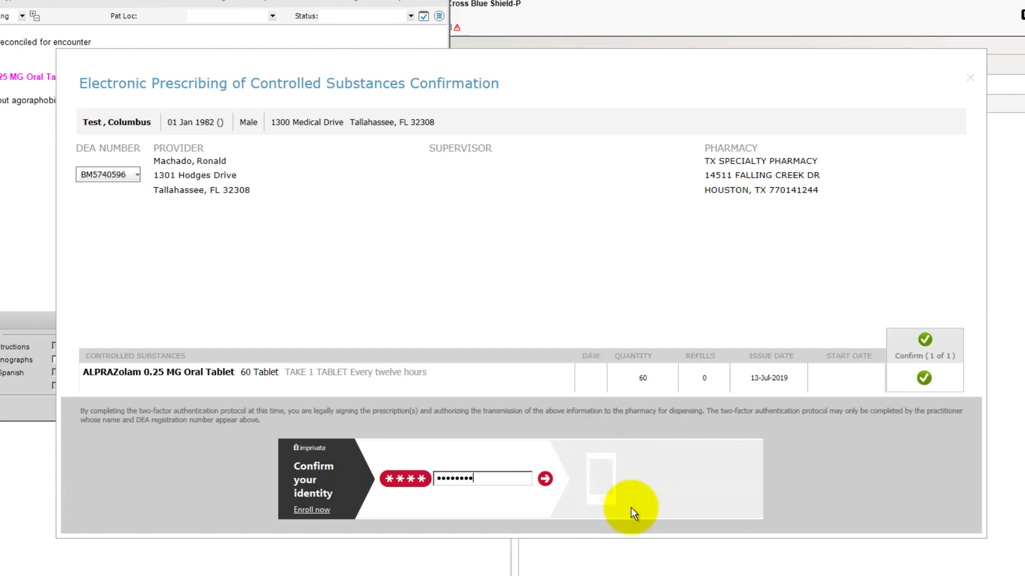
pyautogui.click(545, 480)
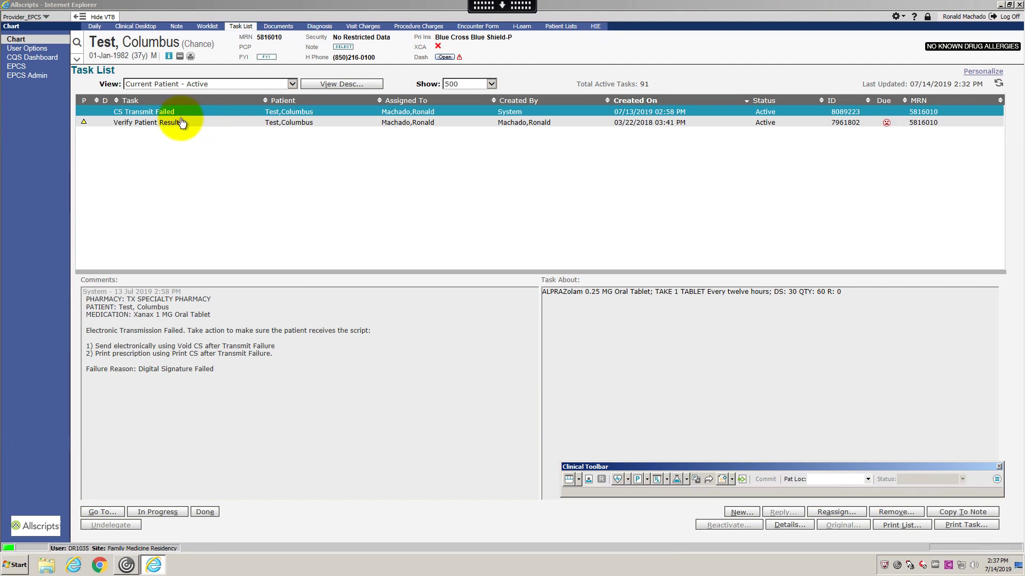
# - Review the CS Transmit Failed task, and examine the failed amphetamine order and its available actions in the My Order-Result worklist
pyautogui.click(144, 112)
pyautogui.click(242, 27)
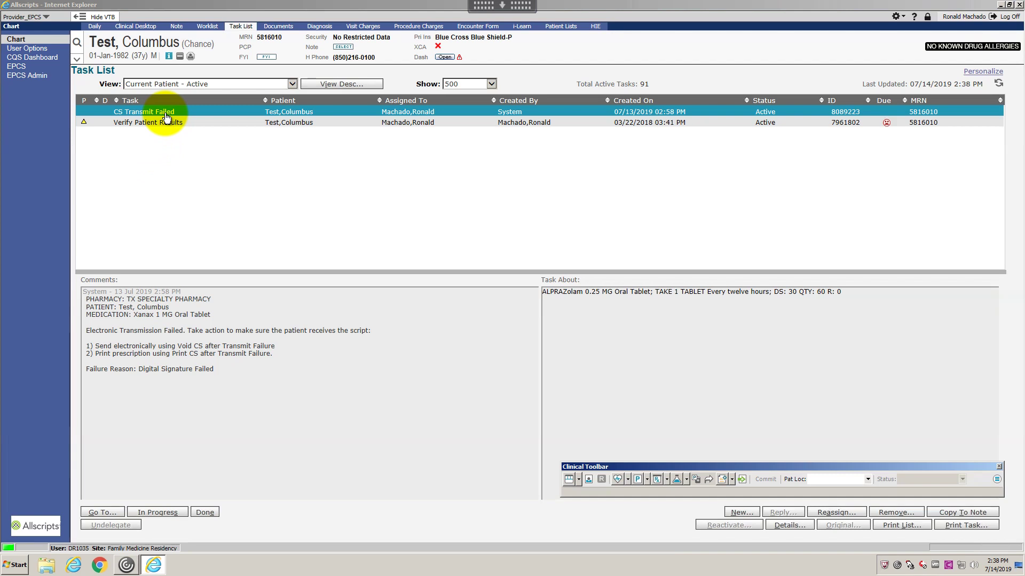
pyautogui.click(207, 27)
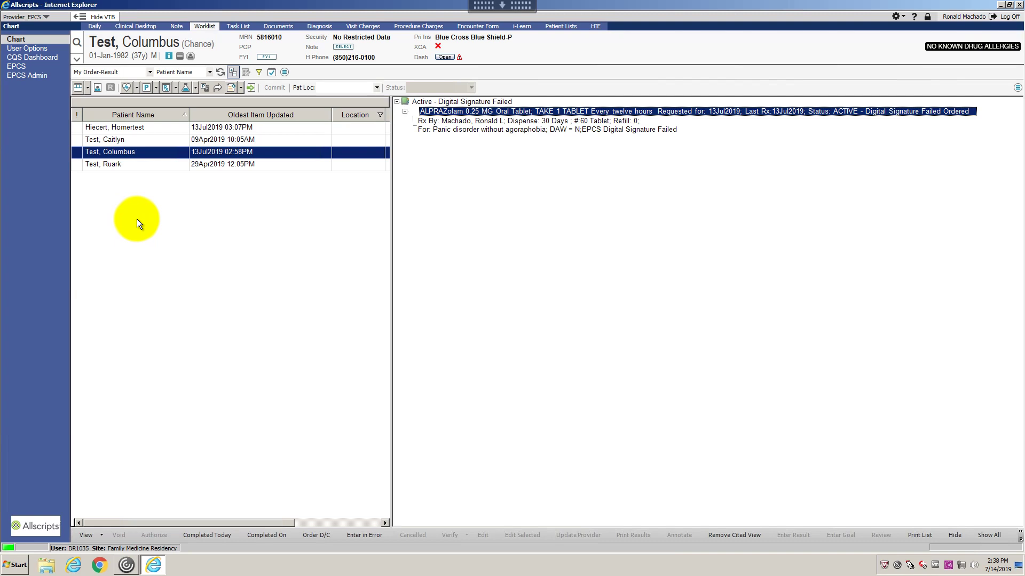
pyautogui.click(138, 140)
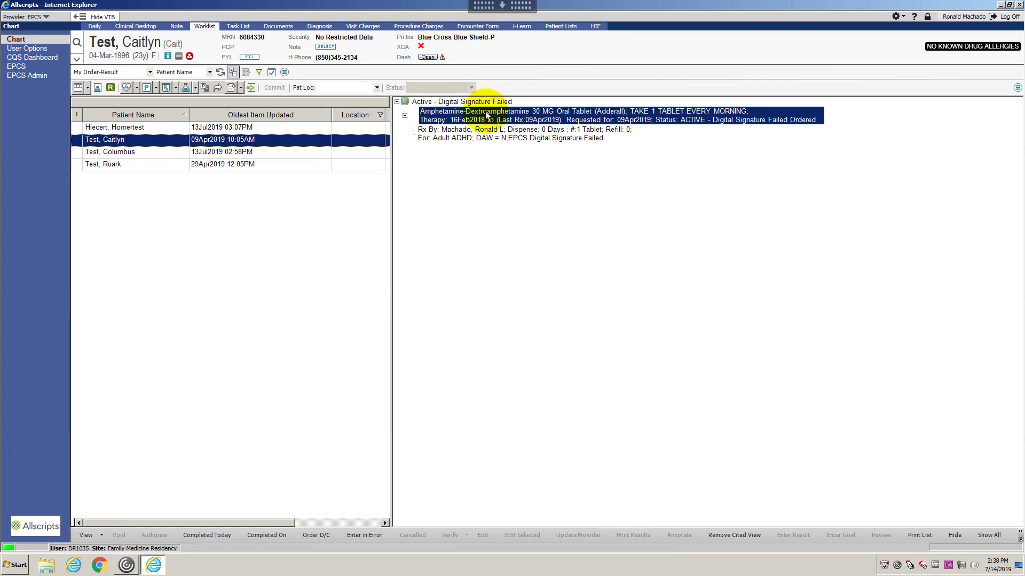
pyautogui.rightClick(486, 111)
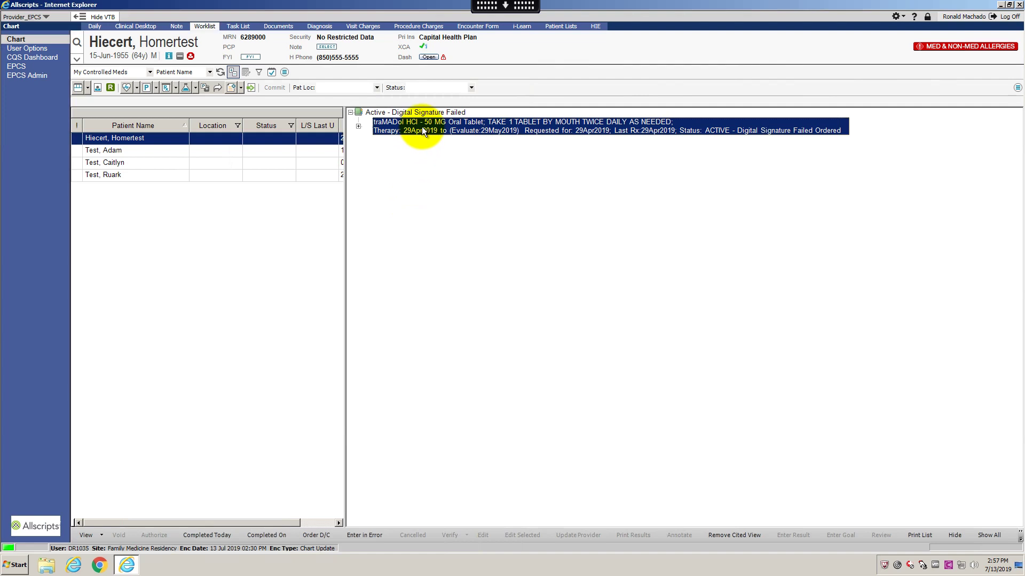
# - Resign the failed EPCS signature for the traMADol HCl 50 MG order, accepting the dose warning, and commit it by saving the encounter and continuing
pyautogui.rightClick(422, 126)
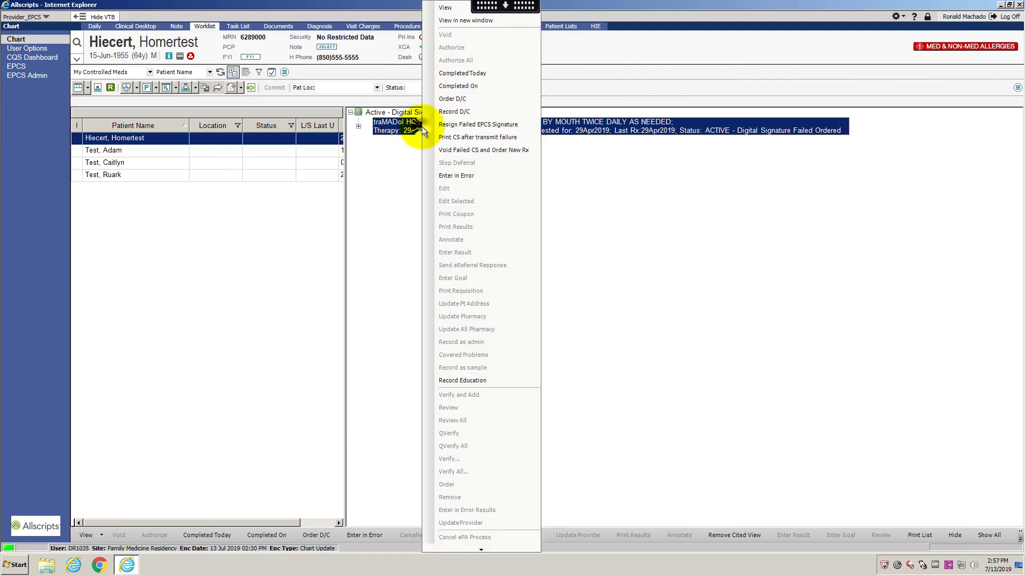
pyautogui.click(475, 126)
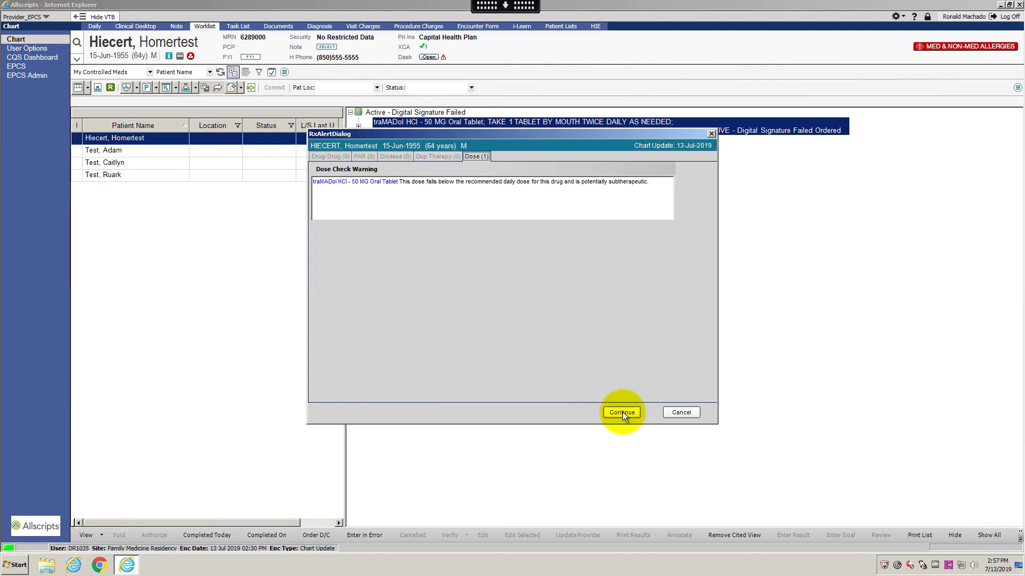
pyautogui.click(622, 413)
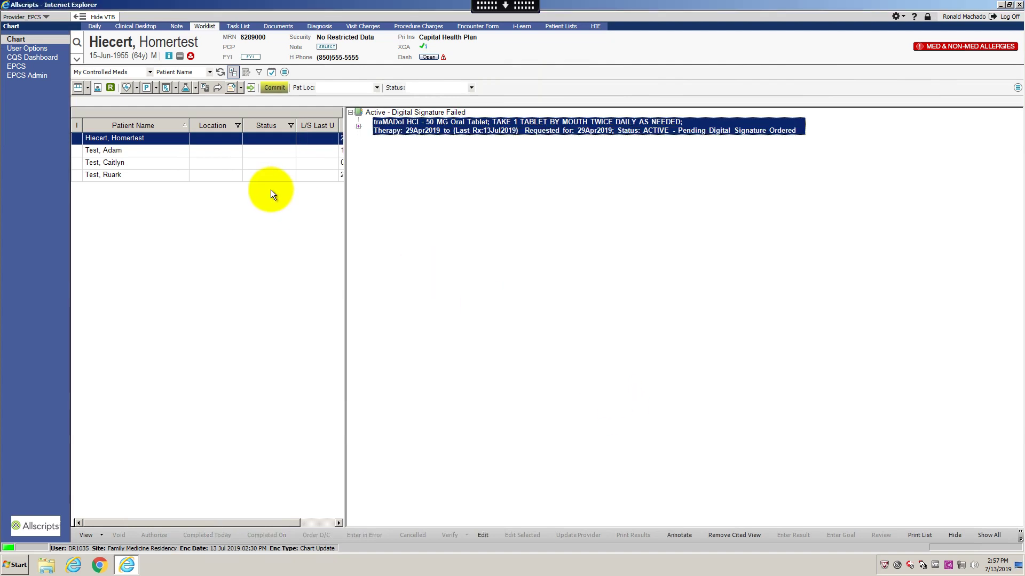
pyautogui.click(273, 88)
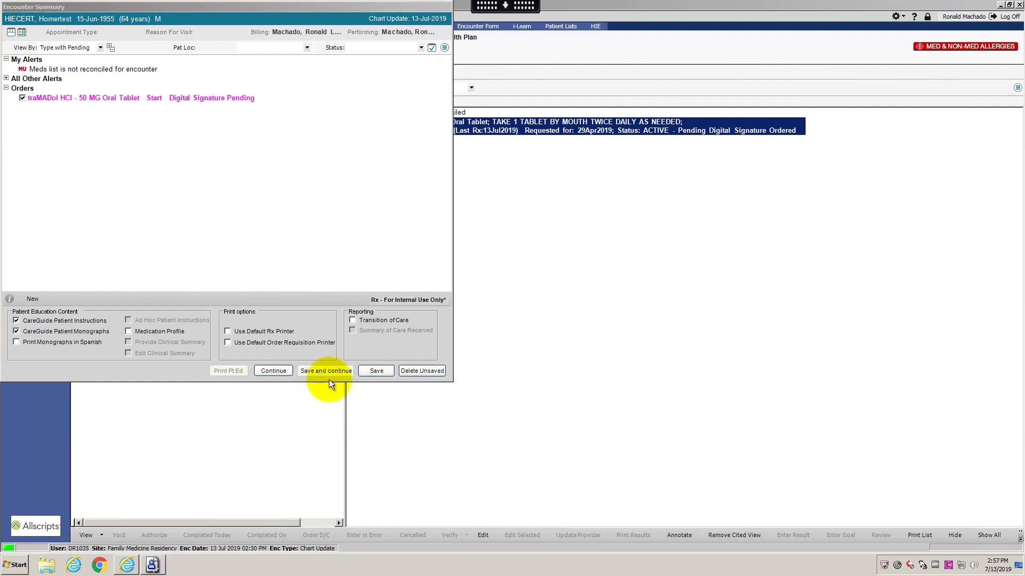
pyautogui.click(329, 376)
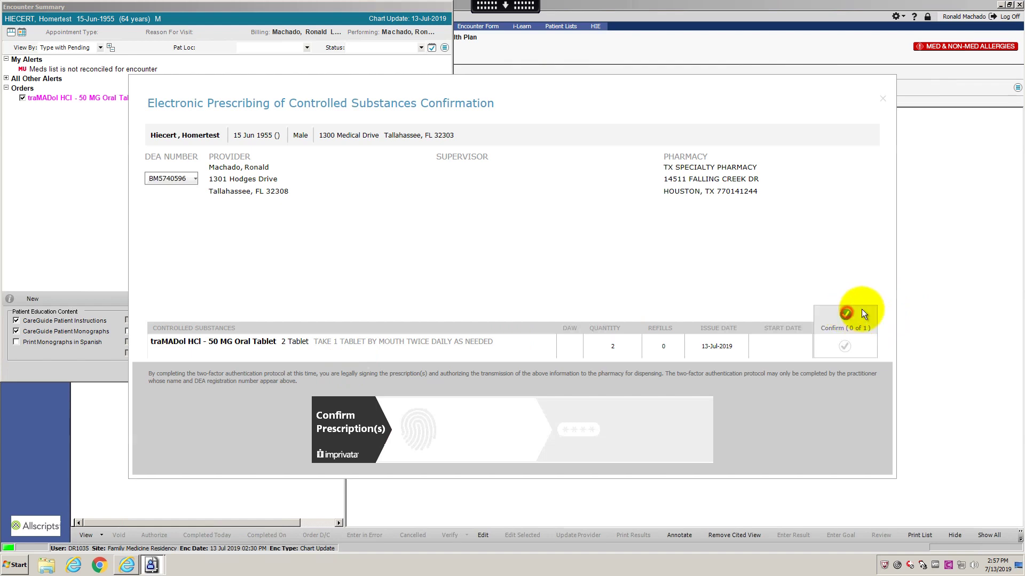
# - Confirm and sign the traMADol HCl prescription with the provider's network password, and refresh the My Controlled Meds worklist
pyautogui.click(846, 348)
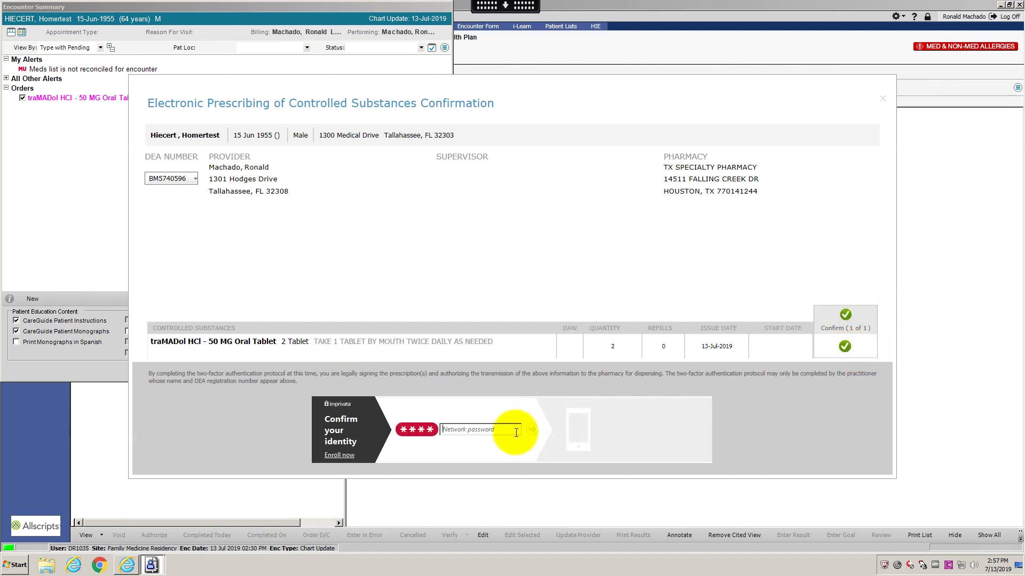
pyautogui.write('••••••••')
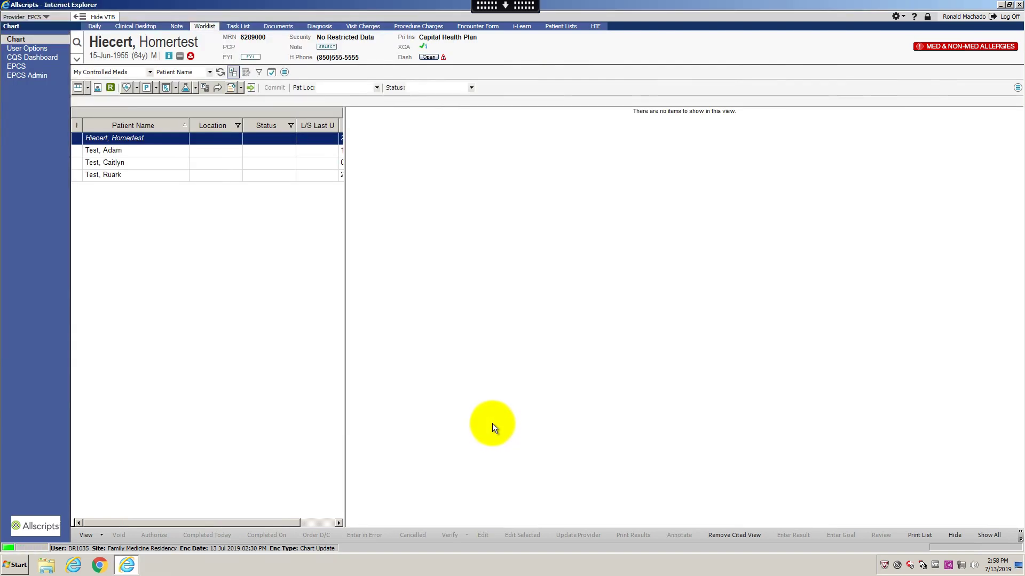
pyautogui.click(220, 71)
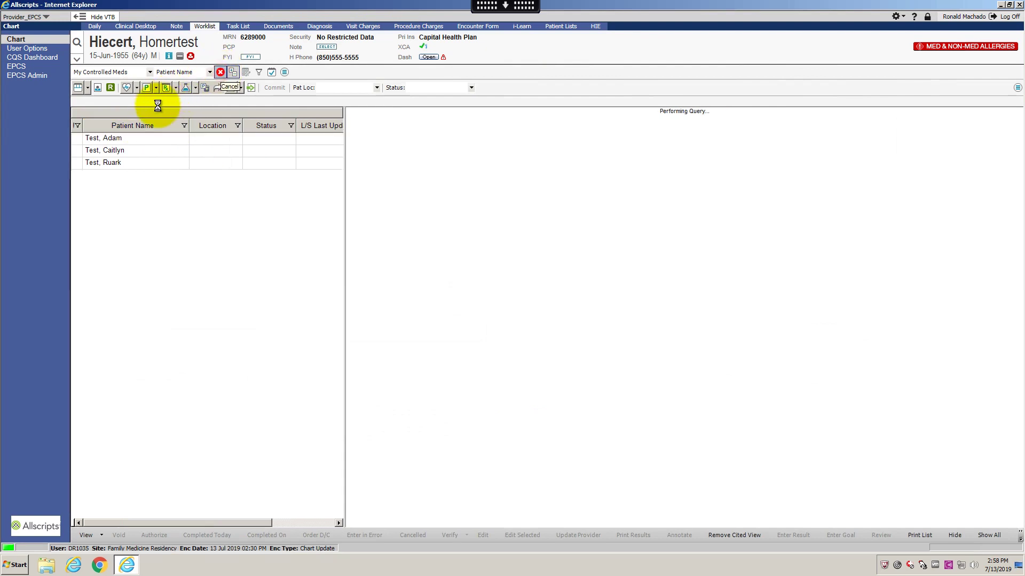
# - Try to void the failed oxyCODONE-Acetaminophen 5-325 MG order and order a new prescription, checking the alternative medication strengths
pyautogui.click(128, 139)
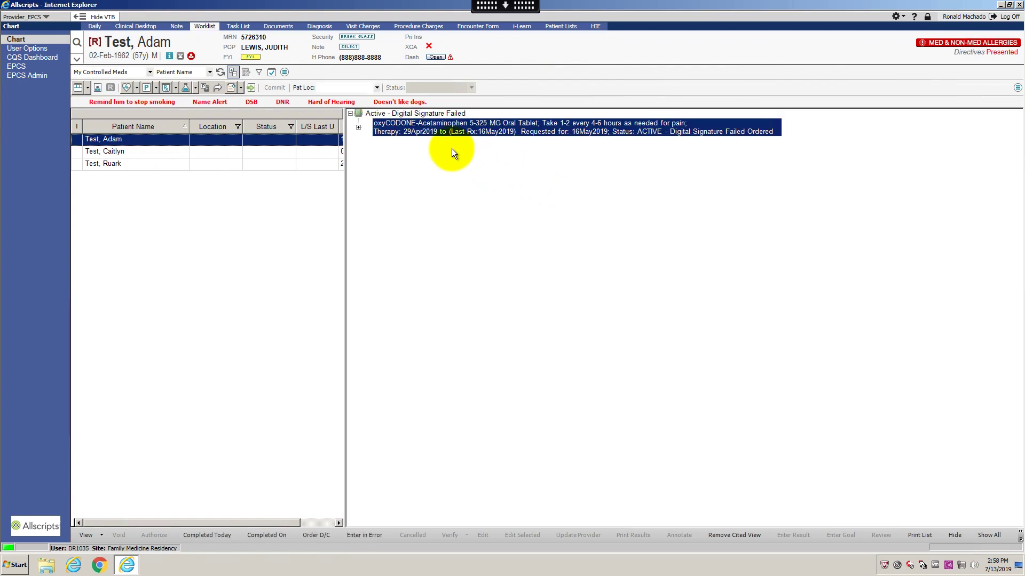
pyautogui.rightClick(440, 128)
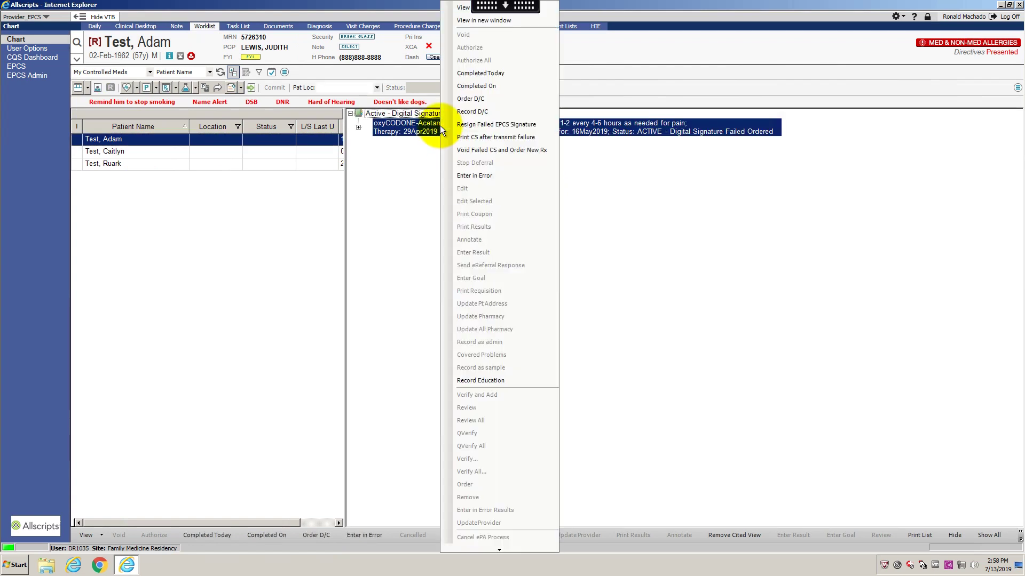
pyautogui.click(507, 154)
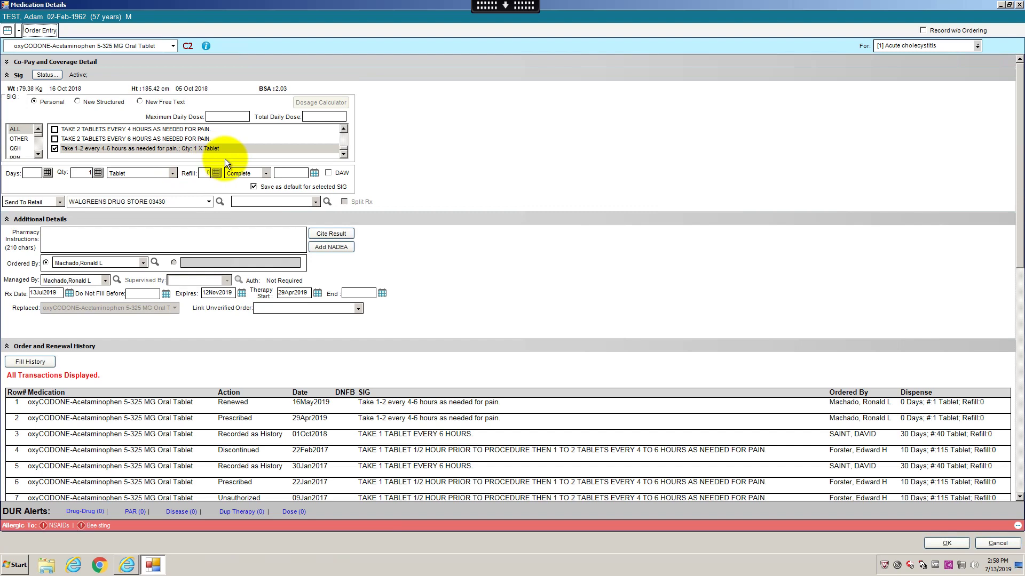
pyautogui.click(172, 47)
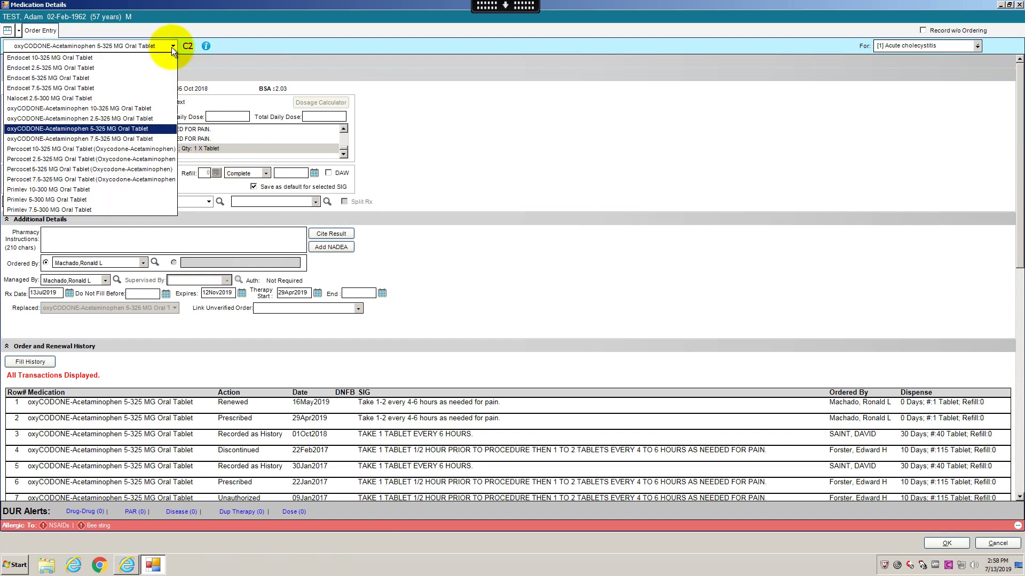
pyautogui.click(172, 48)
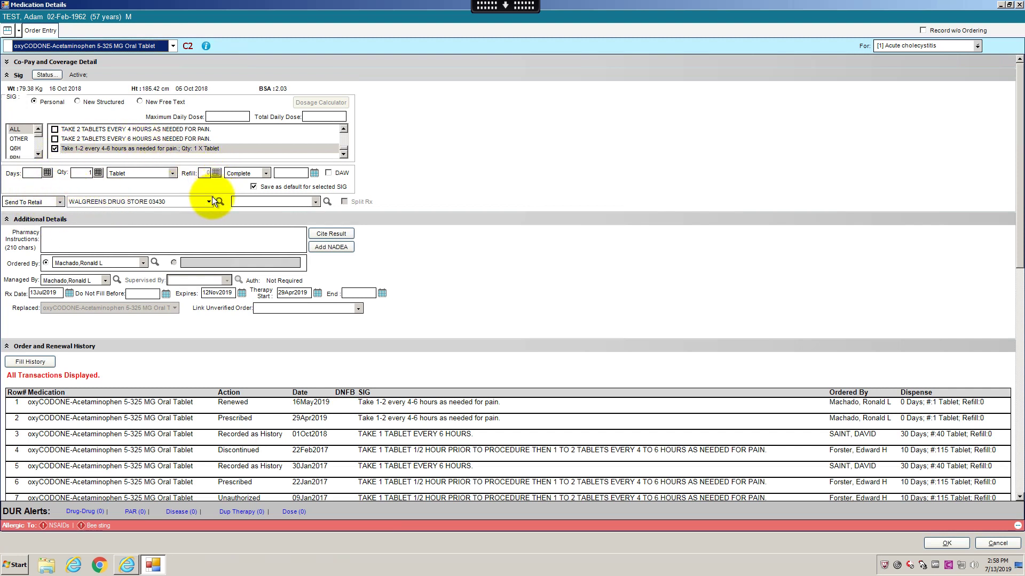
pyautogui.click(943, 545)
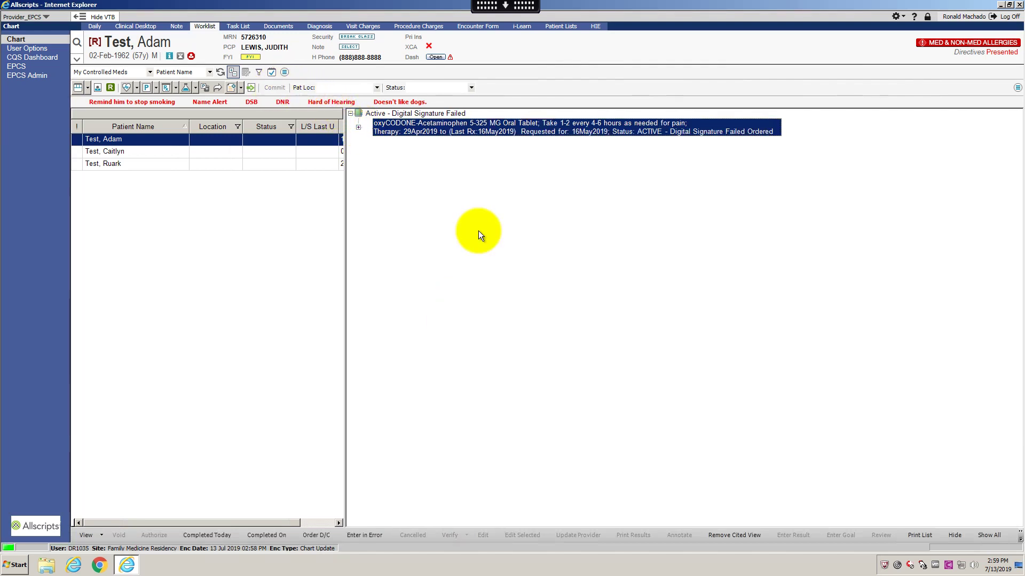
# - Send the failed oxyCODONE-Acetaminophen 5-325 MG order to print after transmit failure, committing and saving the encounter to open the print settings
pyautogui.rightClick(440, 123)
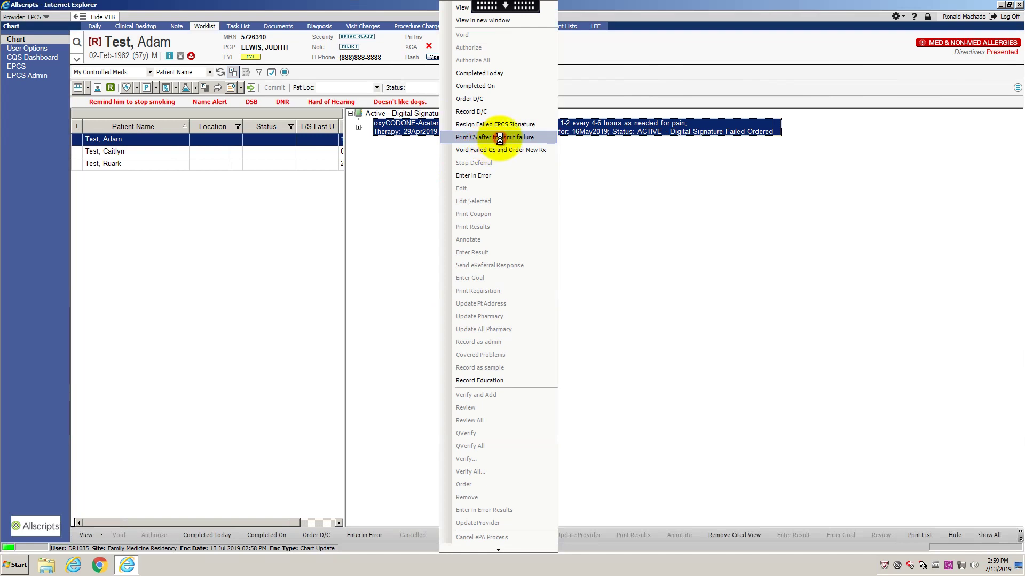
pyautogui.click(500, 139)
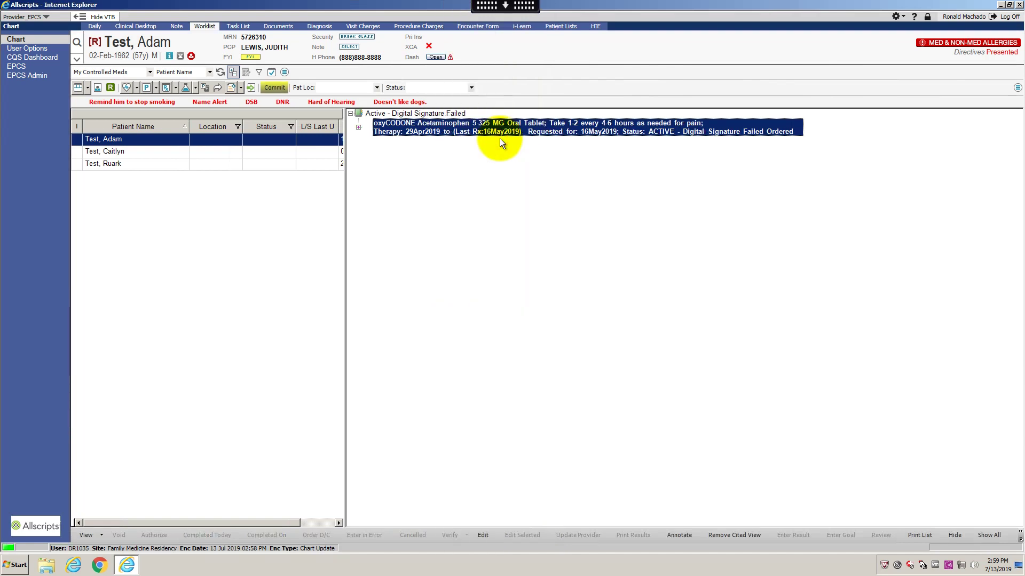
pyautogui.click(275, 88)
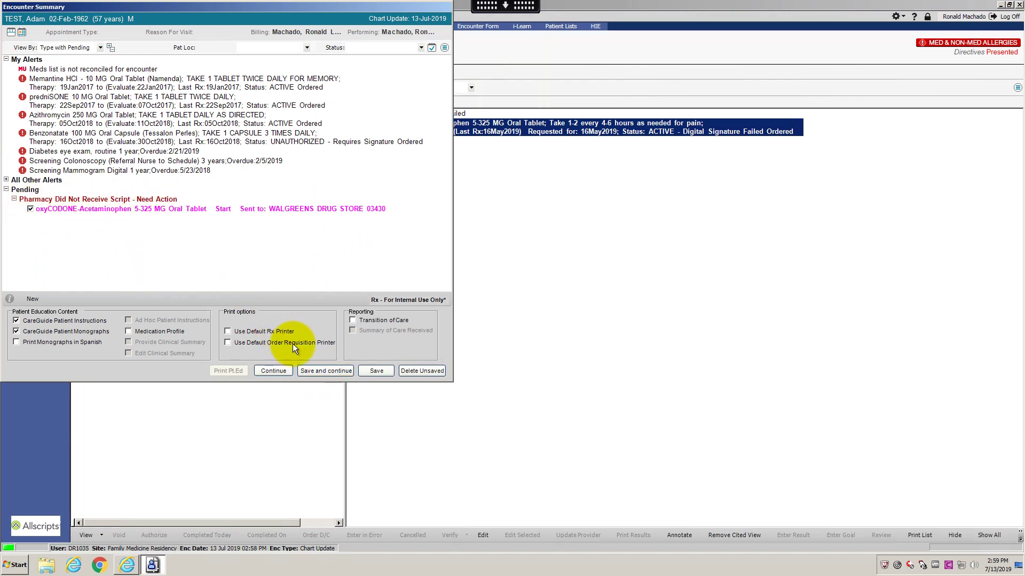
pyautogui.click(324, 371)
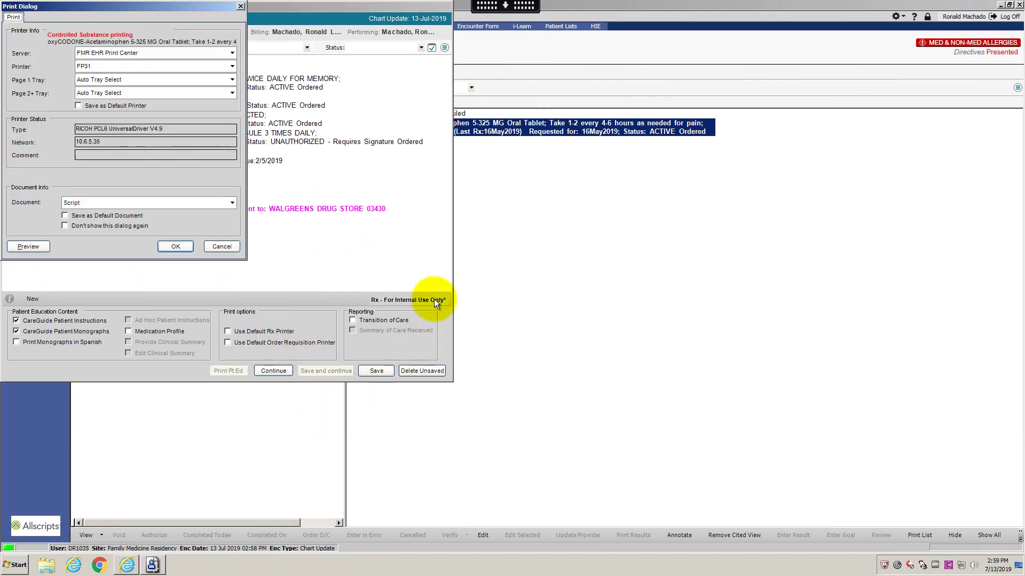
pyautogui.moveTo(184, 4); pyautogui.dragTo(607, 202)
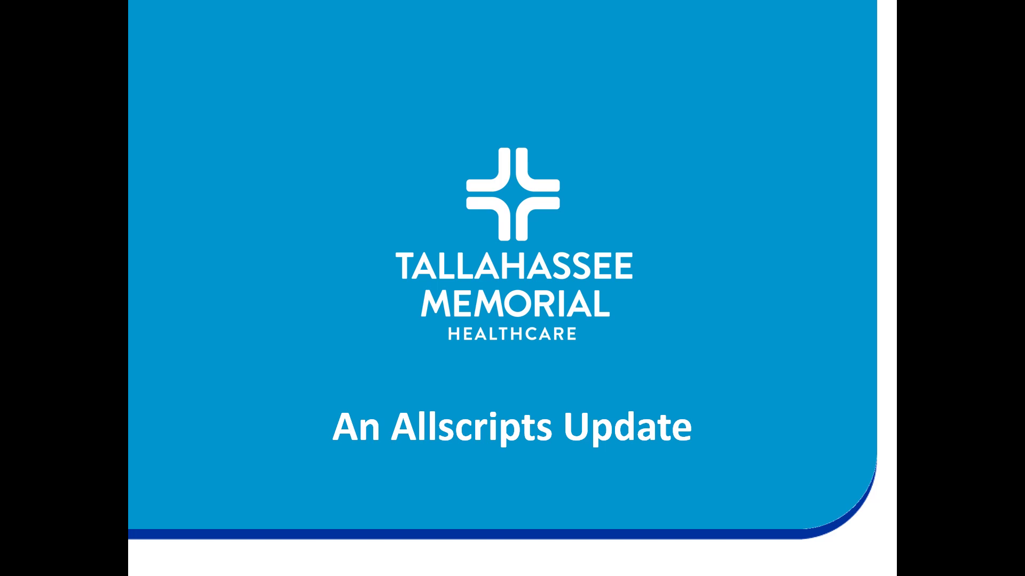
pyautogui.press('Right')
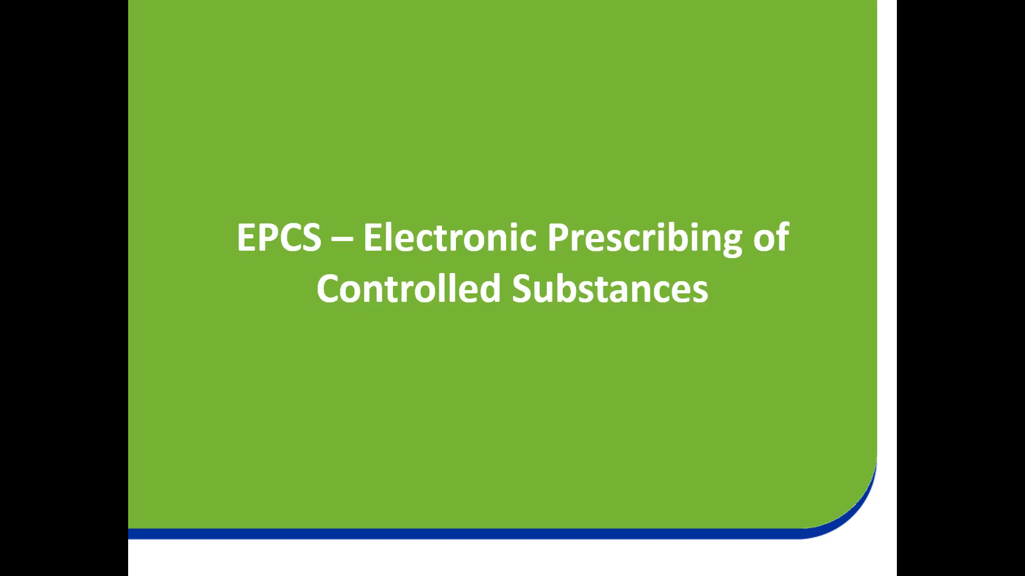